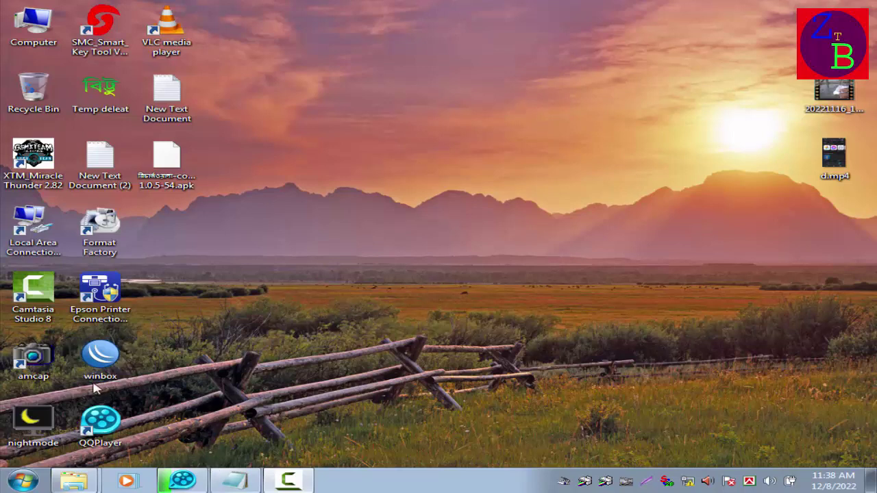
Open Google Chrome, search the web for "winbox", and close the browser
left_click(23, 483)
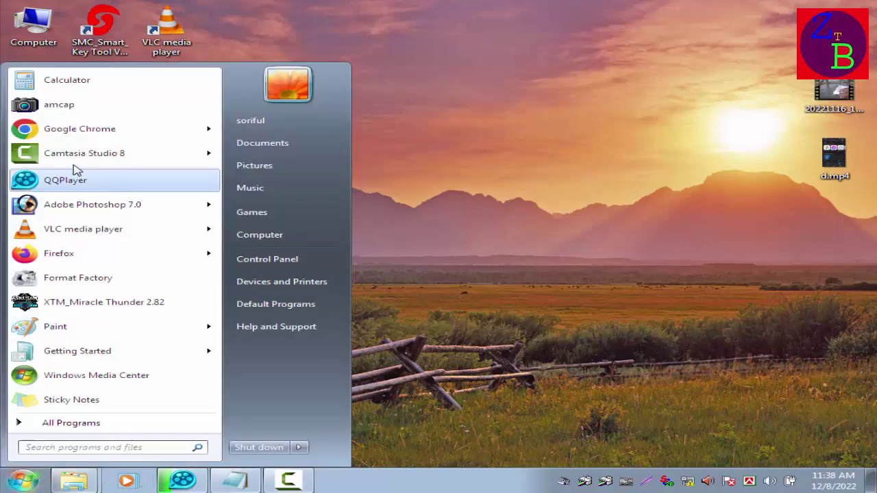
left_click(50, 129)
mouse_move(349, 484)
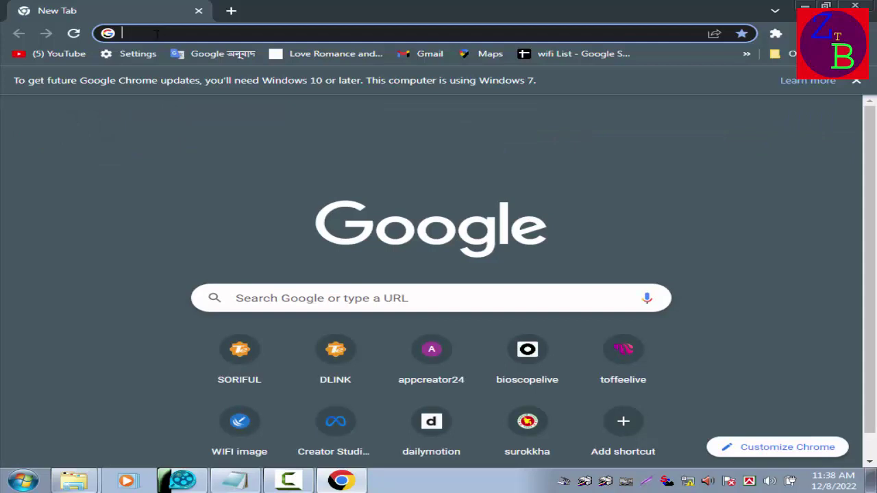
left_click(143, 35)
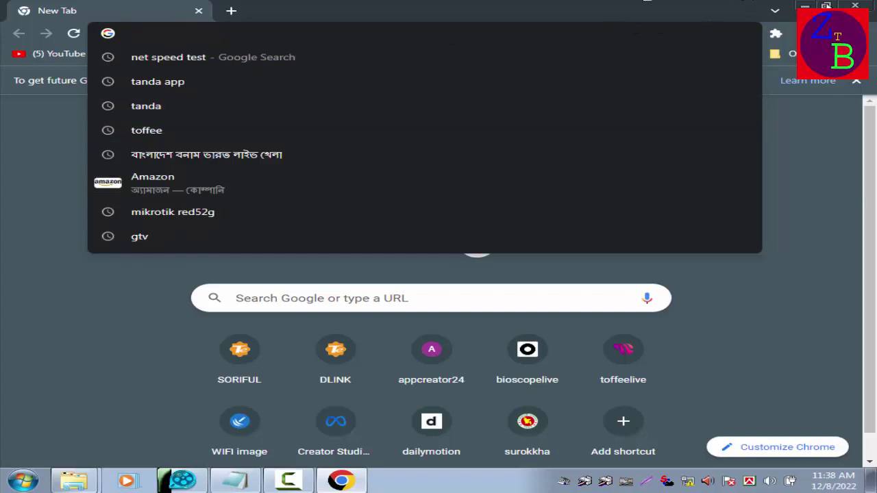
left_click(806, 8)
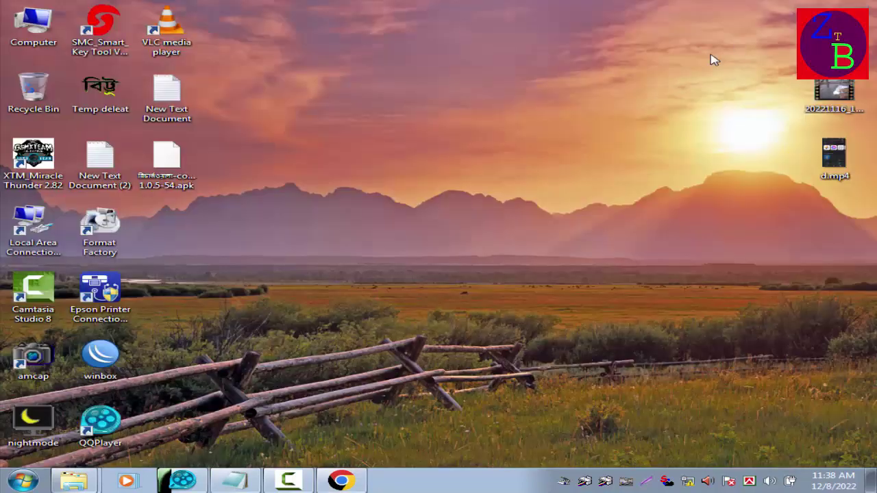
left_click(340, 481)
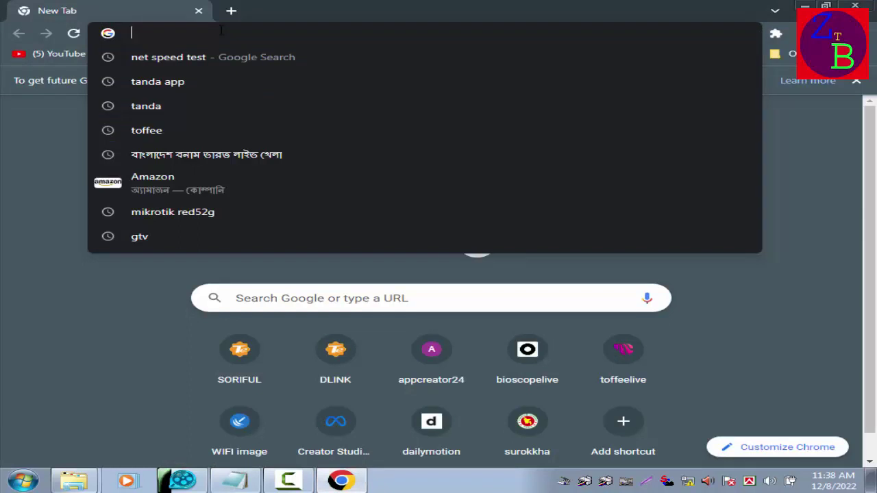
type("win")
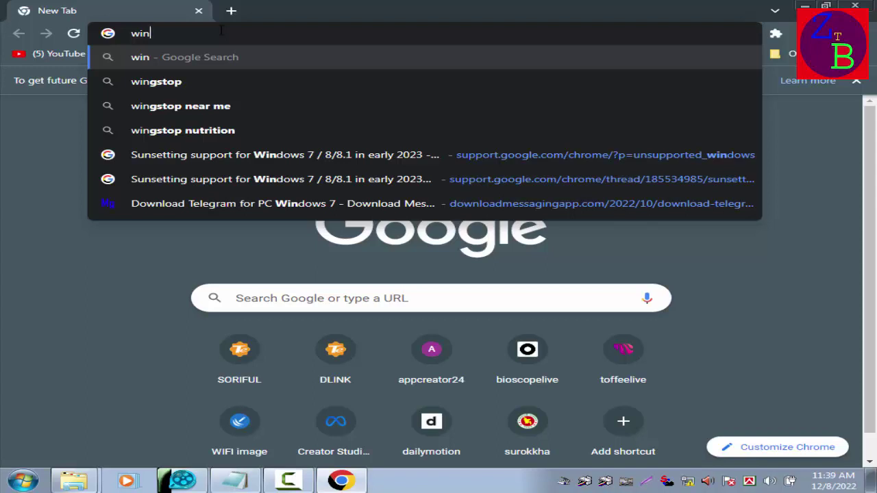
type("bo")
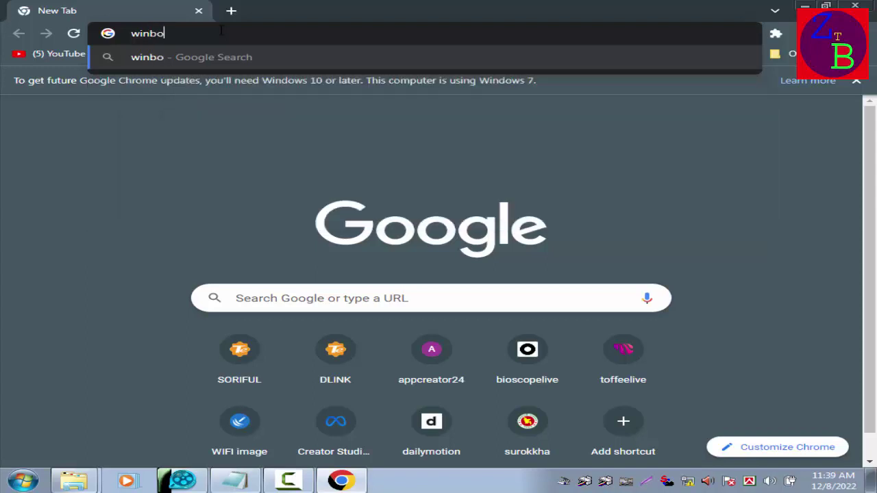
type("x")
key("Return")
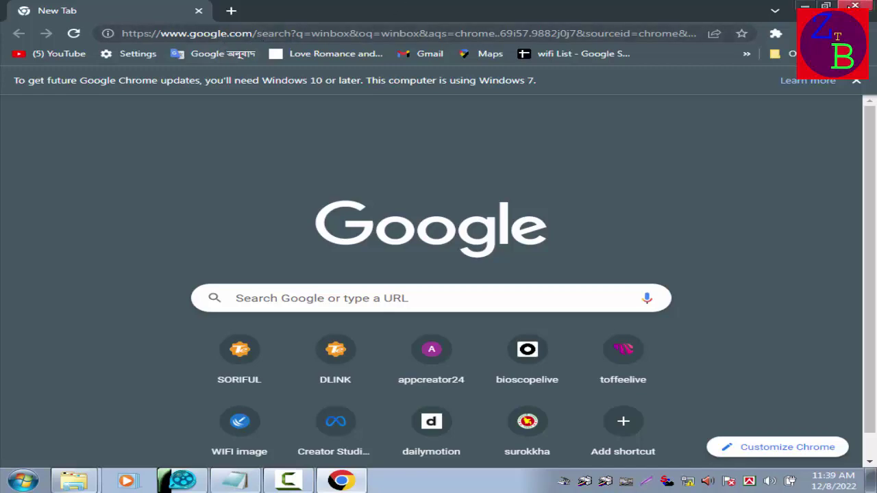
left_click(854, 6)
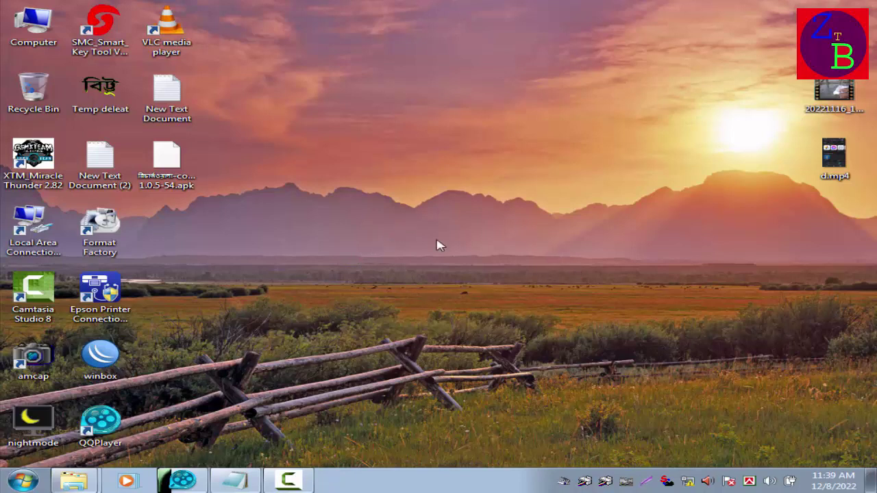
Launch WinBox and connect to the MikroTik router listed among the neighbors, using its MAC address and the admin login
double_click(100, 370)
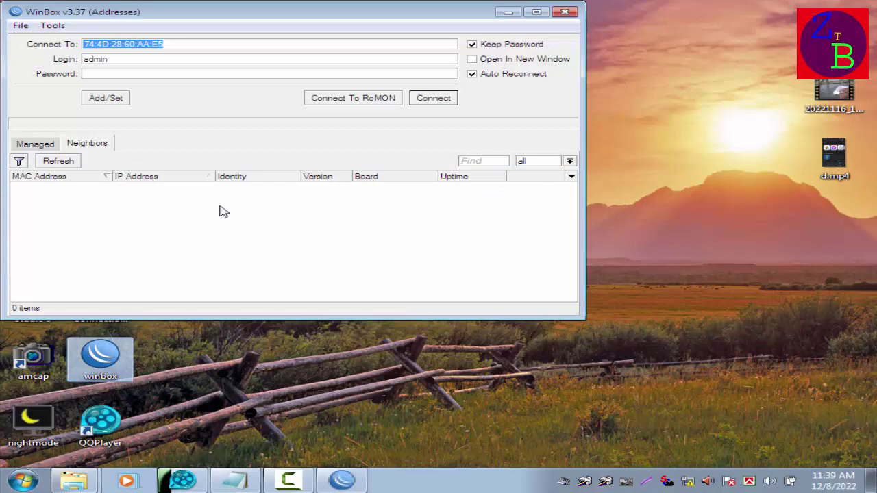
left_click_drag(354, 6, 470, 43)
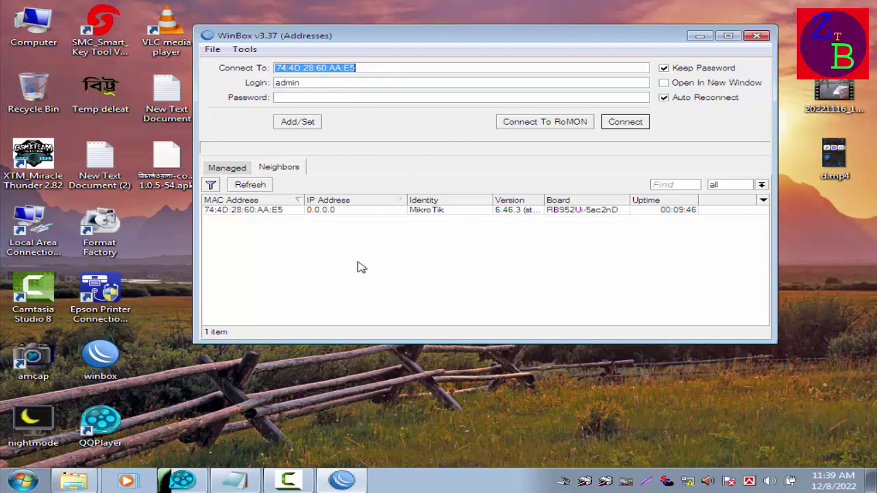
left_click(286, 171)
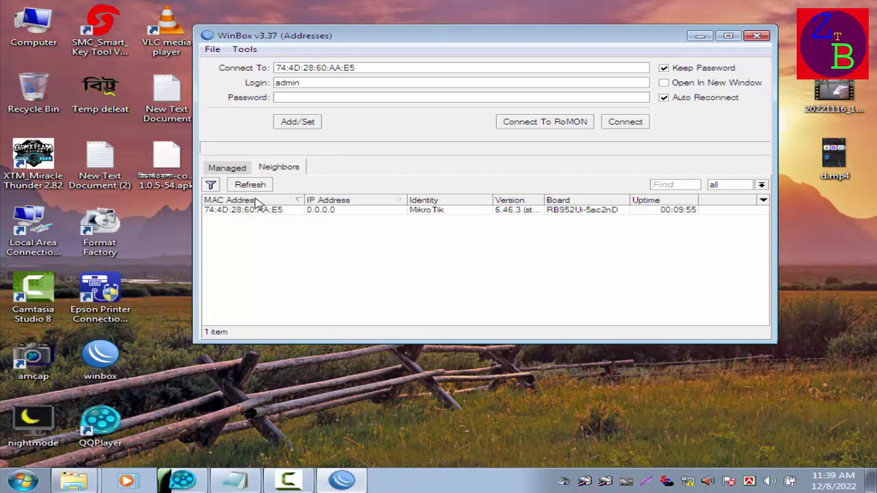
left_click(247, 215)
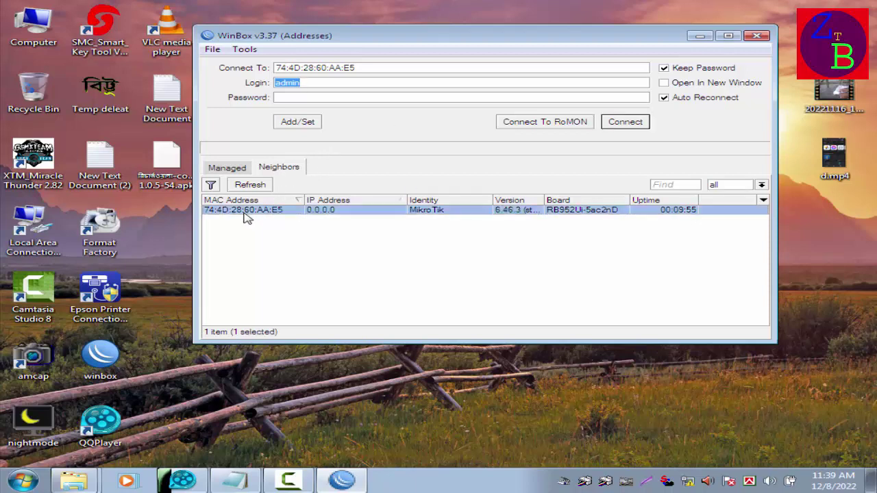
left_click(616, 128)
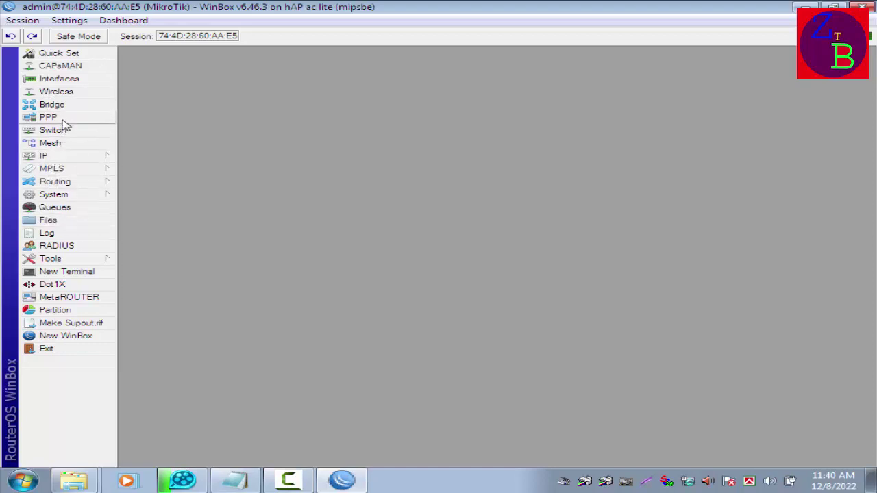
Open the router's interface list and start a new PPPoE Client interface
left_click(59, 78)
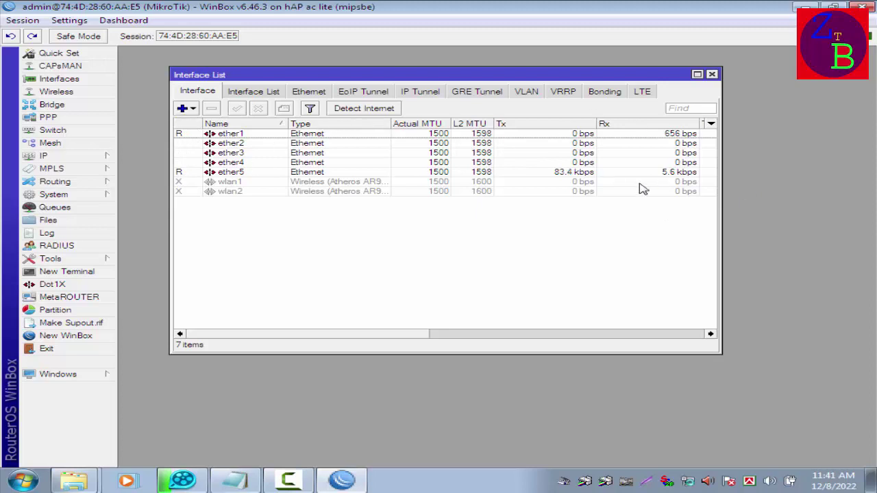
left_click(183, 109)
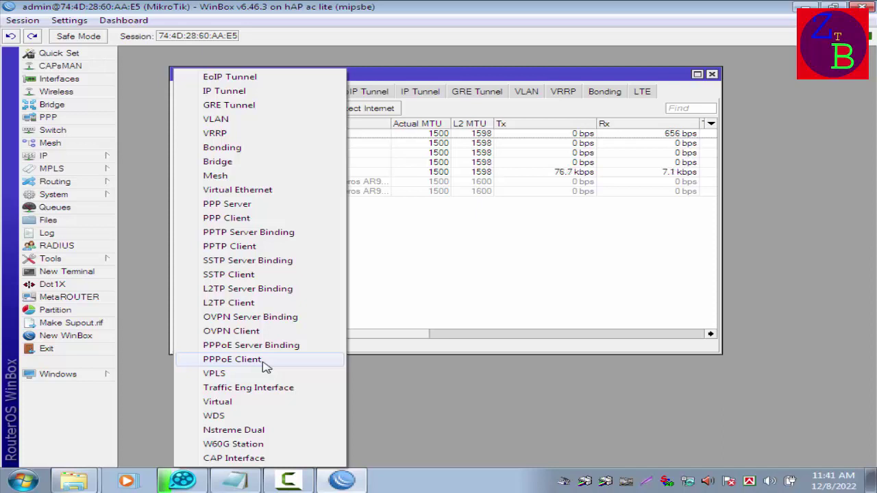
left_click(261, 362)
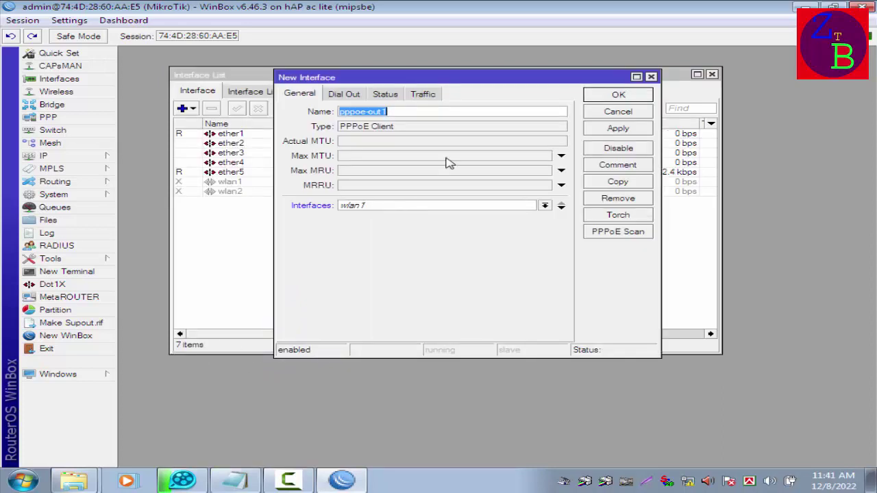
left_click(284, 483)
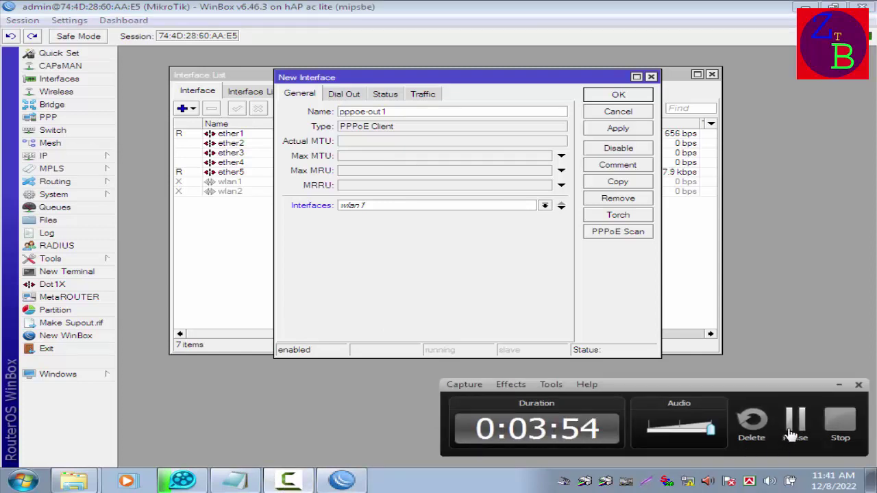
left_click(795, 428)
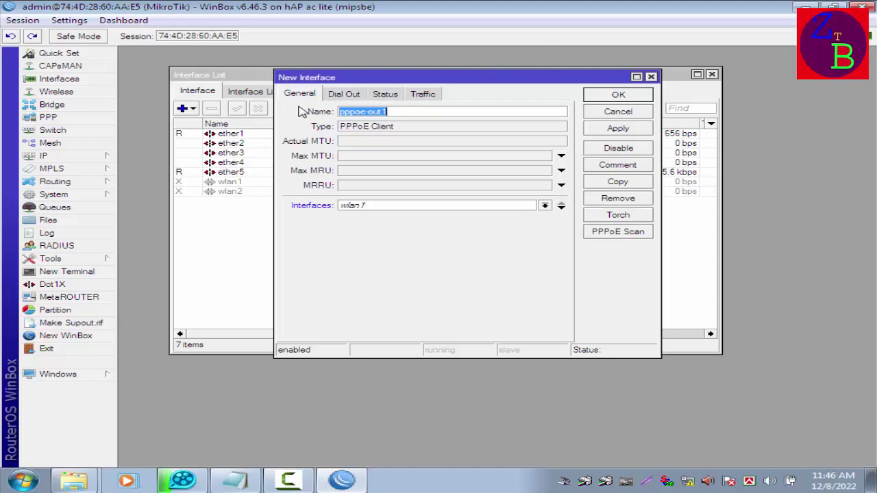
Assign the new PPPoE client to the ether1 interface and apply the setting
left_click(544, 207)
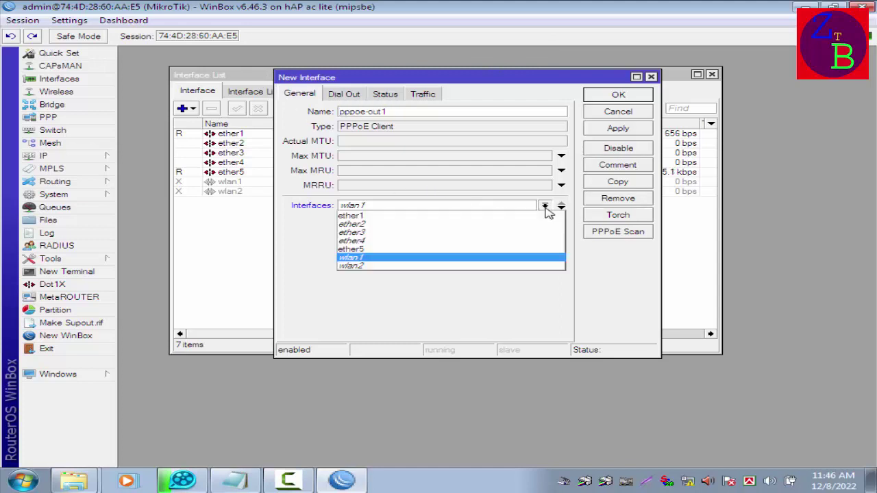
left_click(411, 218)
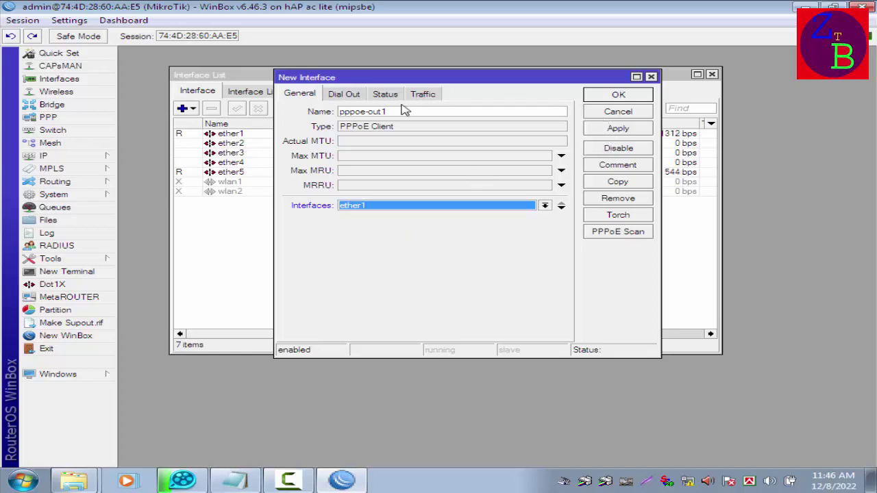
left_click(619, 130)
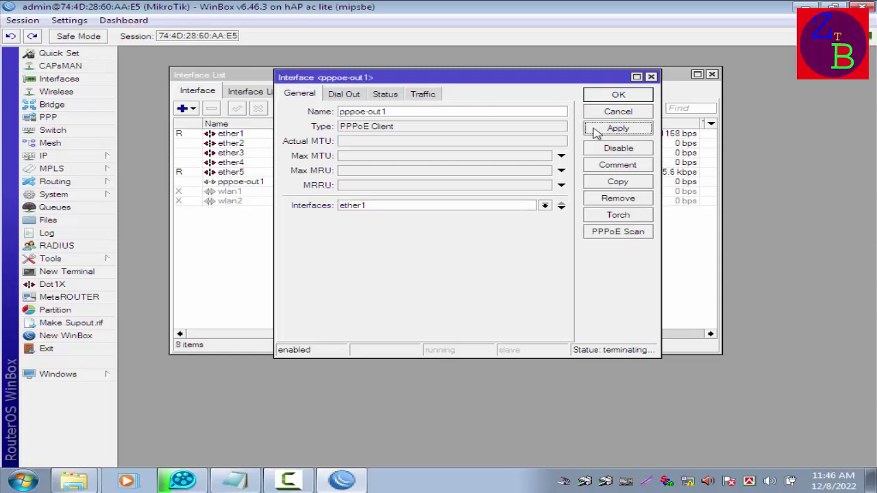
Enter the PPPoE account's user name and password in the client's dial-out settings, then apply and close the interface dialog
left_click(351, 98)
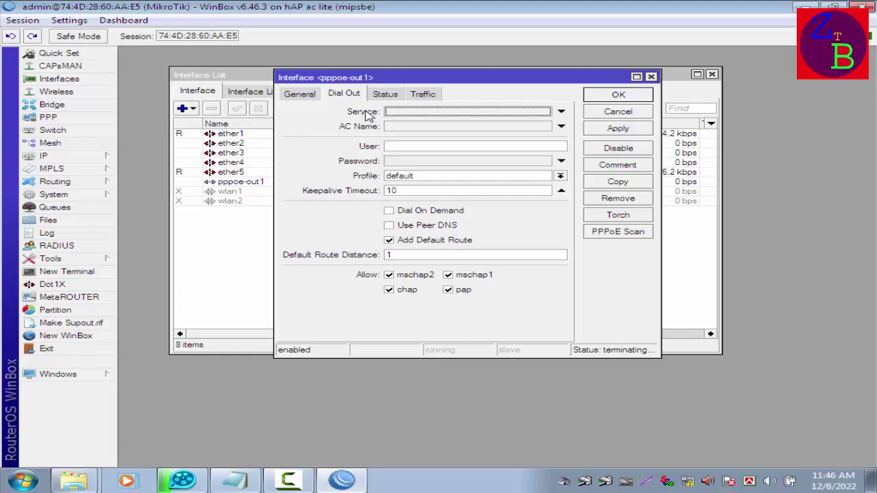
left_click(397, 145)
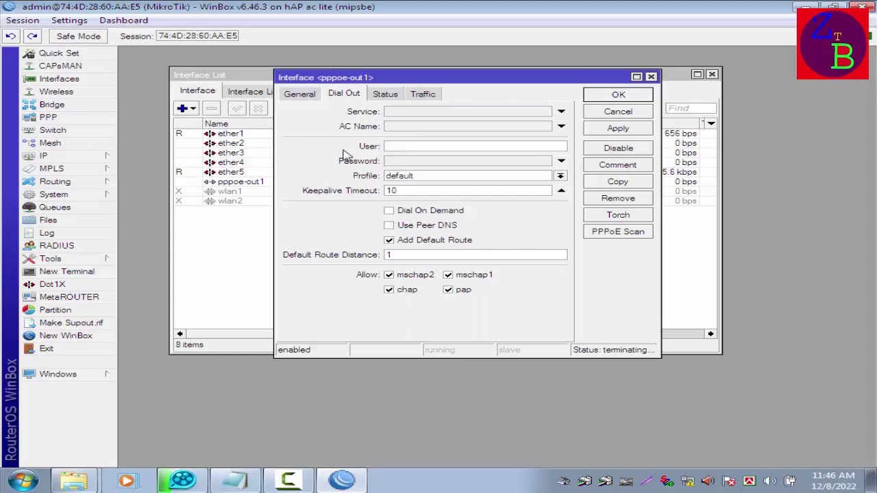
right_click(395, 146)
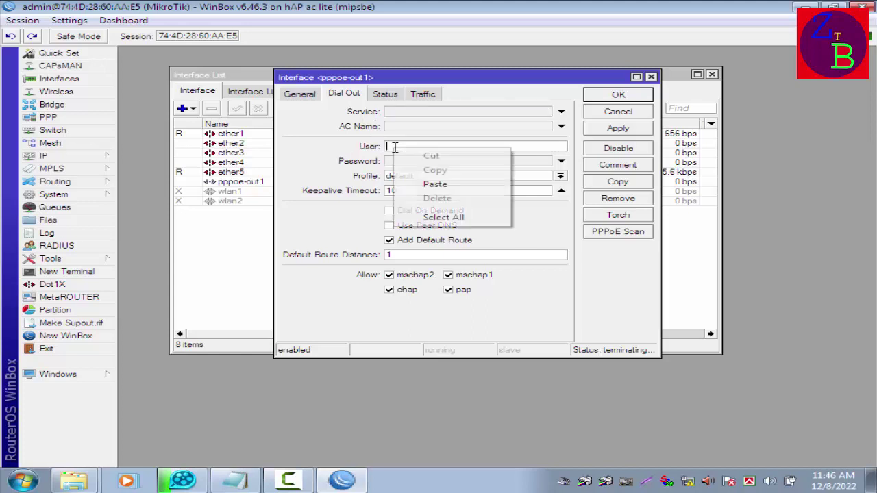
left_click(428, 185)
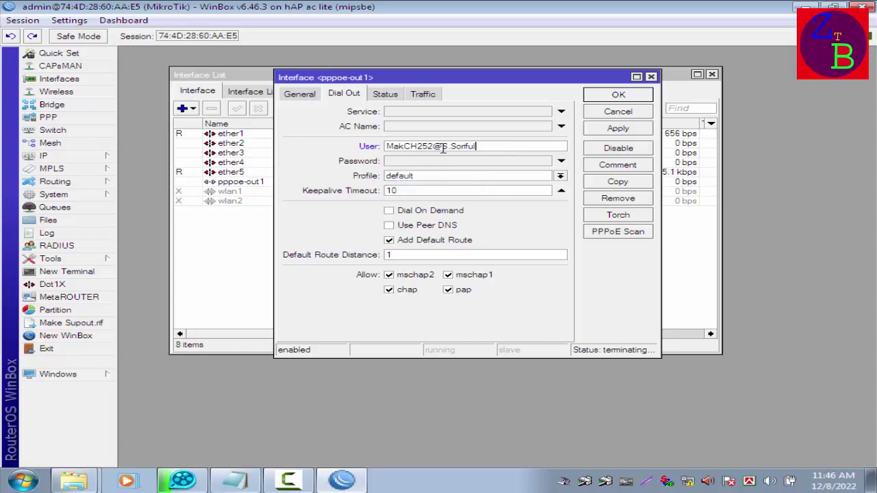
left_click(403, 163)
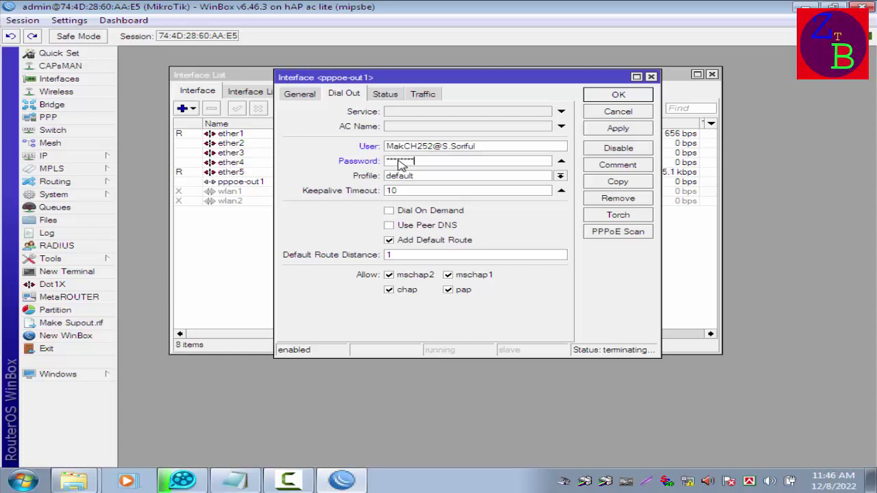
type("***********")
left_click(616, 129)
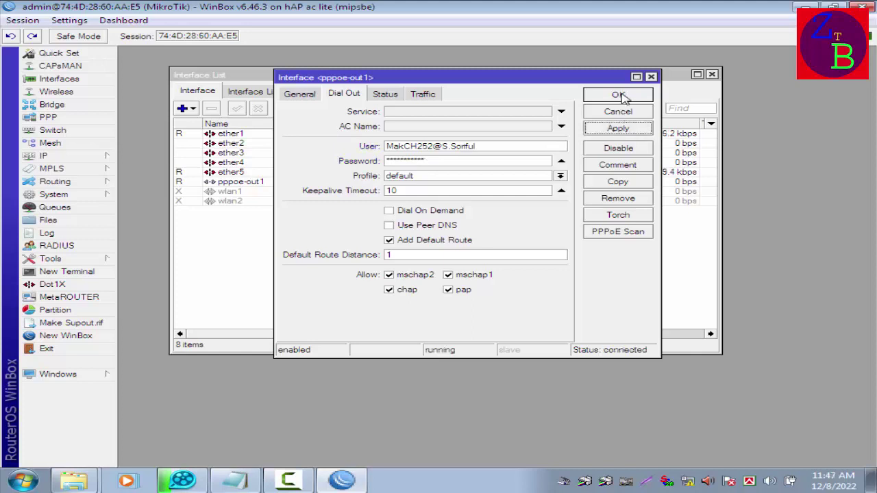
left_click(619, 96)
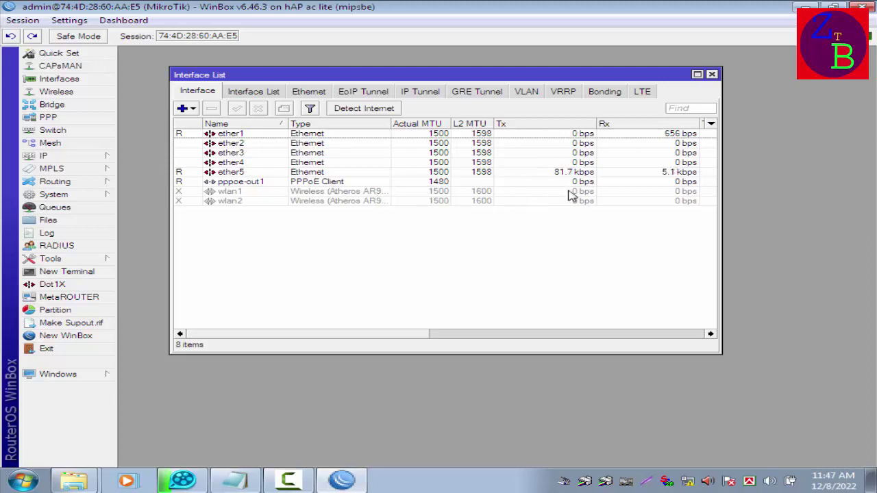
Test the internet connection by running ping 8.8.8.8 in a new router terminal
left_click(67, 271)
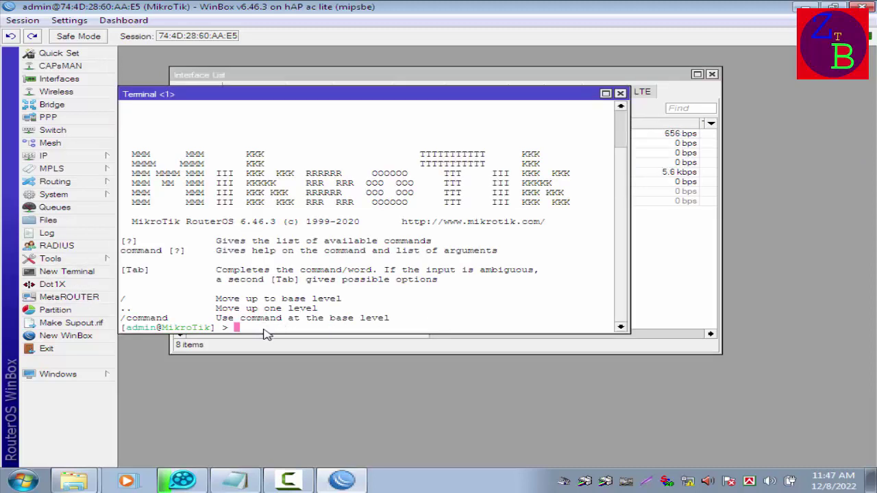
type("p")
type("in")
type("g s")
type(".8.8.")
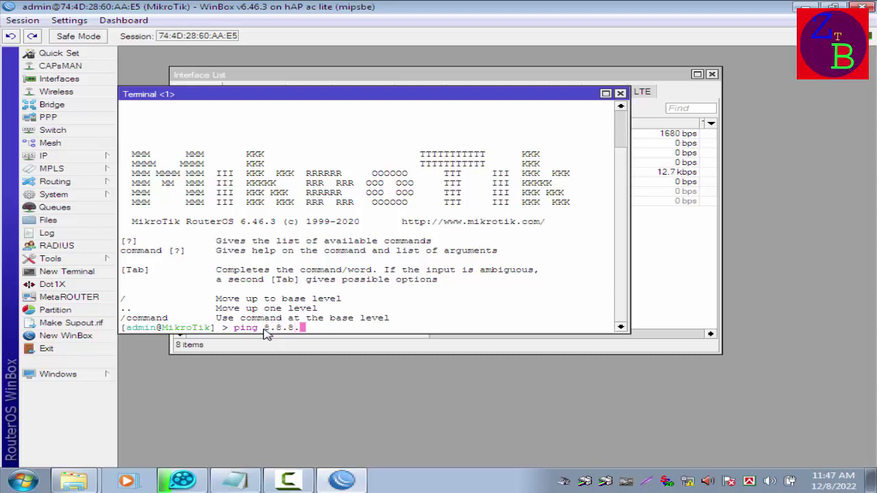
type("8")
key("Return")
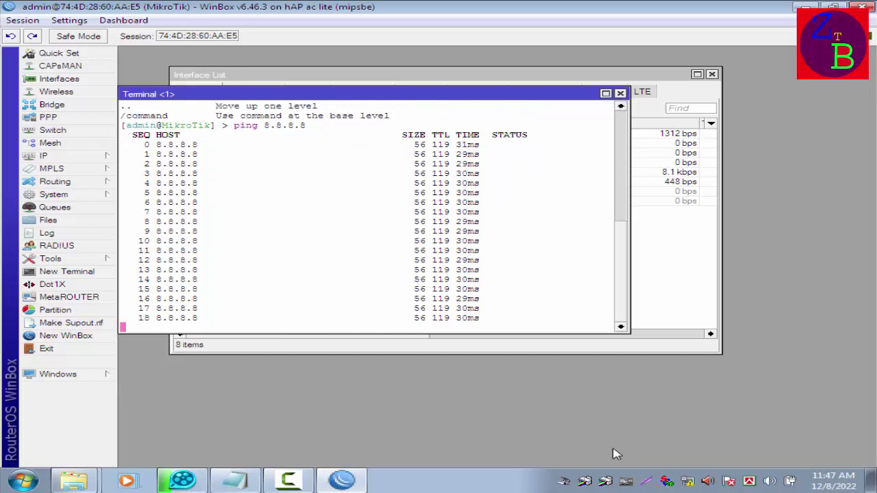
left_click(295, 485)
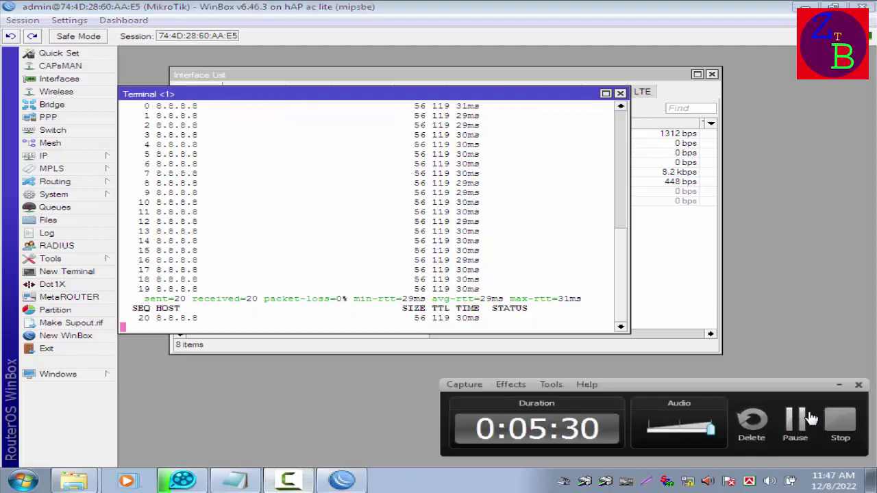